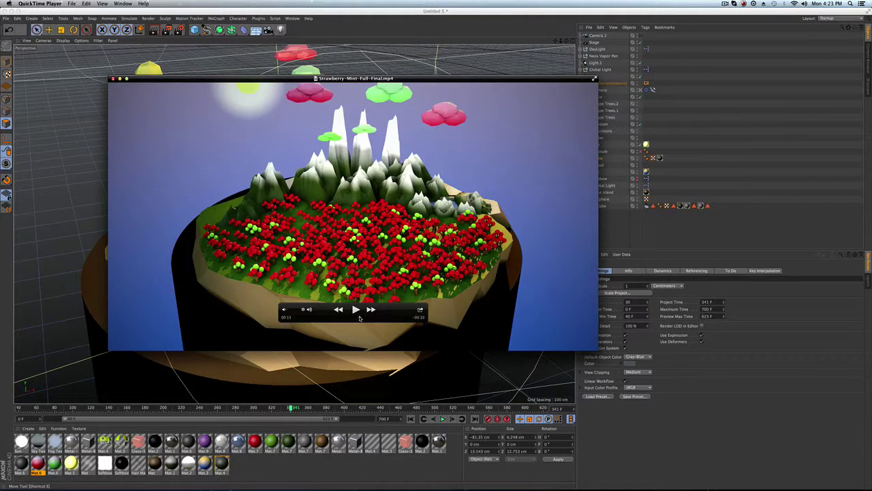
Close the Strawberry-Mint-Full-Final.mp4 preview and create a new empty project in Cinema 4D.
mouse_move(360, 318)
mouse_down()
mouse_move(335, 318)
mouse_move(356, 323)
mouse_up()
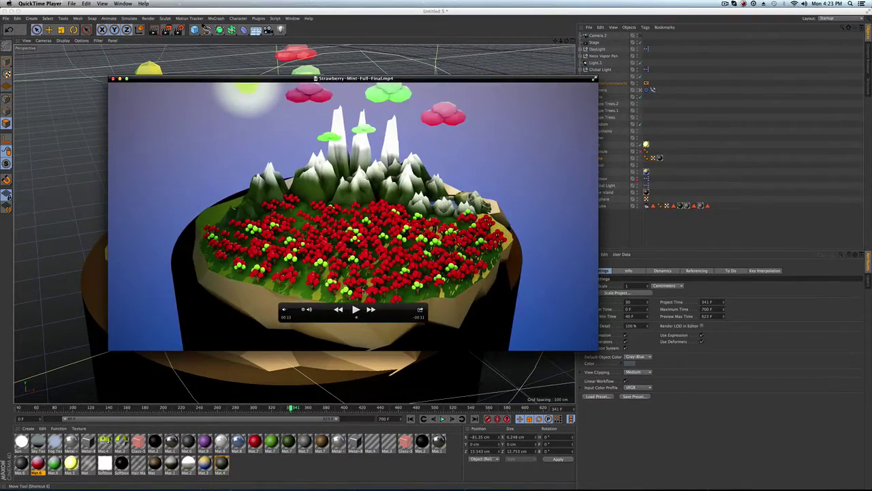
click(114, 79)
click(512, 9)
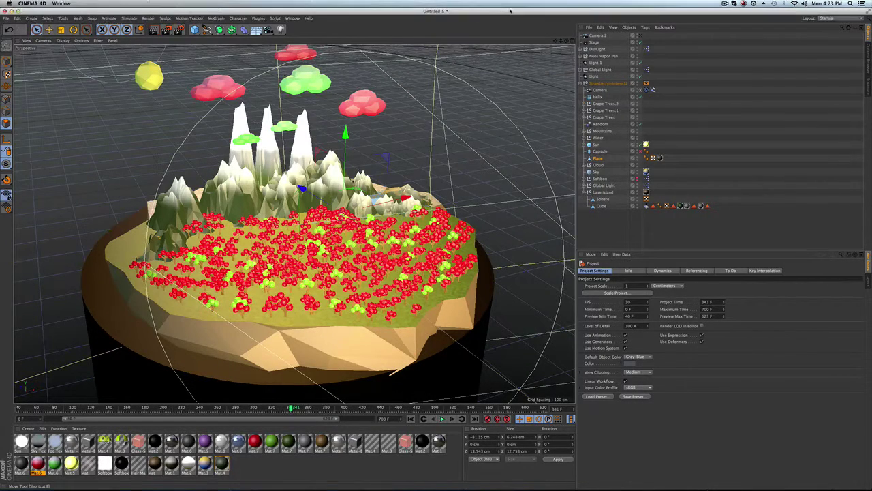
click(7, 18)
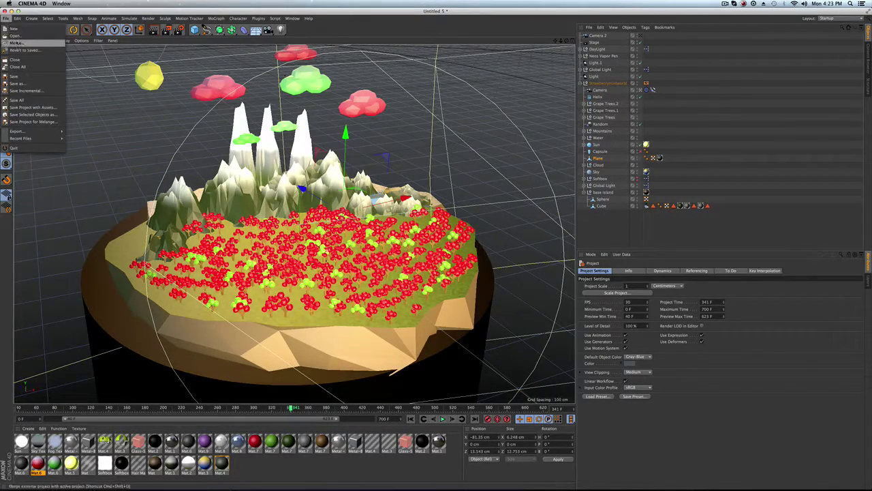
click(13, 29)
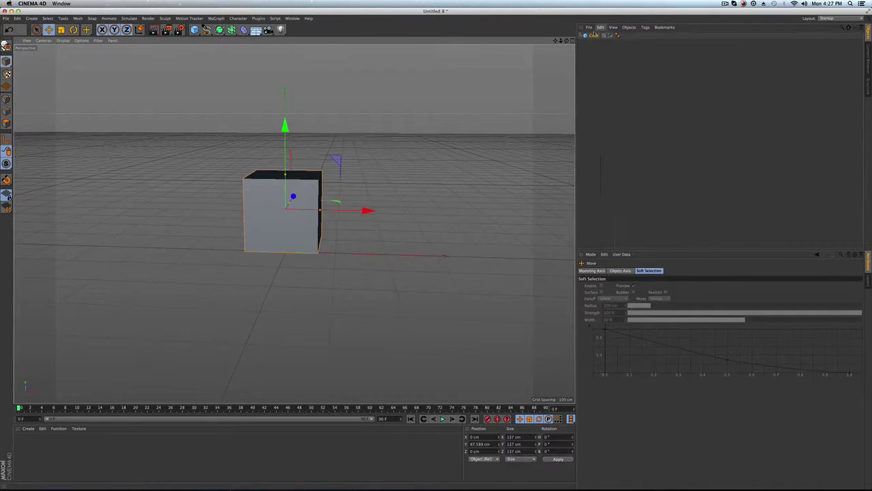
Add a circle spline around the cube and set its plane to XZ.
click(595, 35)
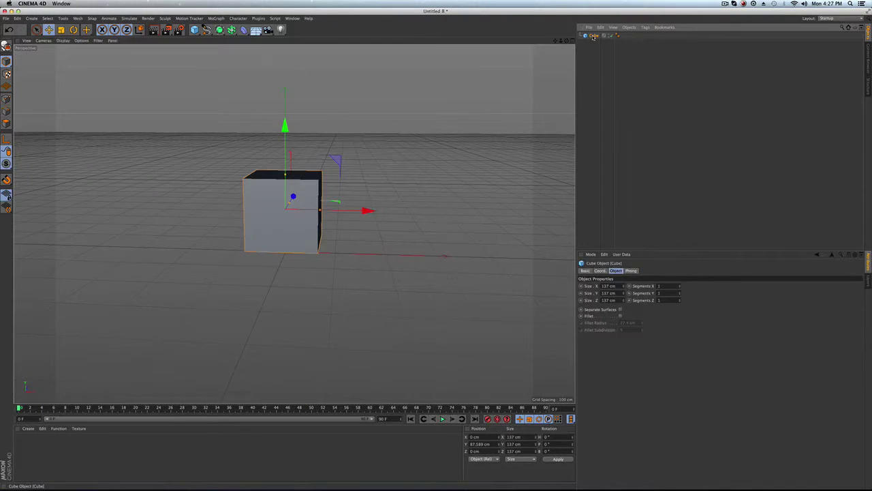
alt+drag(267, 210, 312, 250)
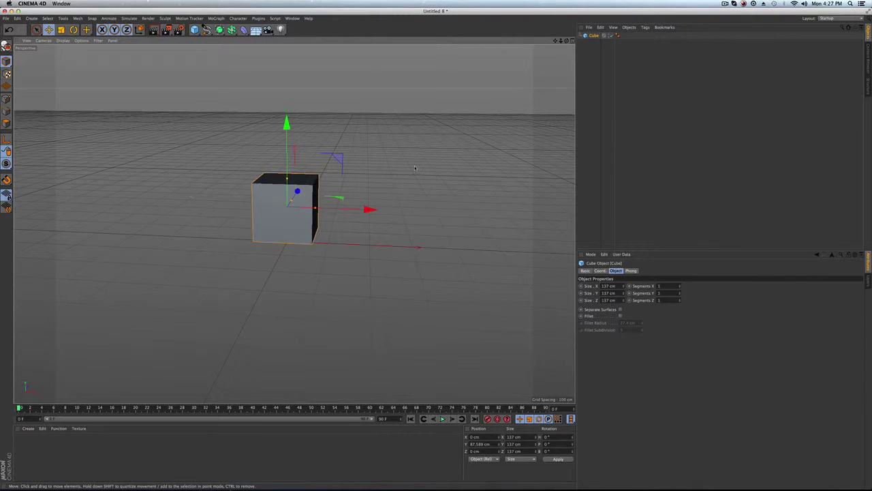
drag(207, 29, 266, 60)
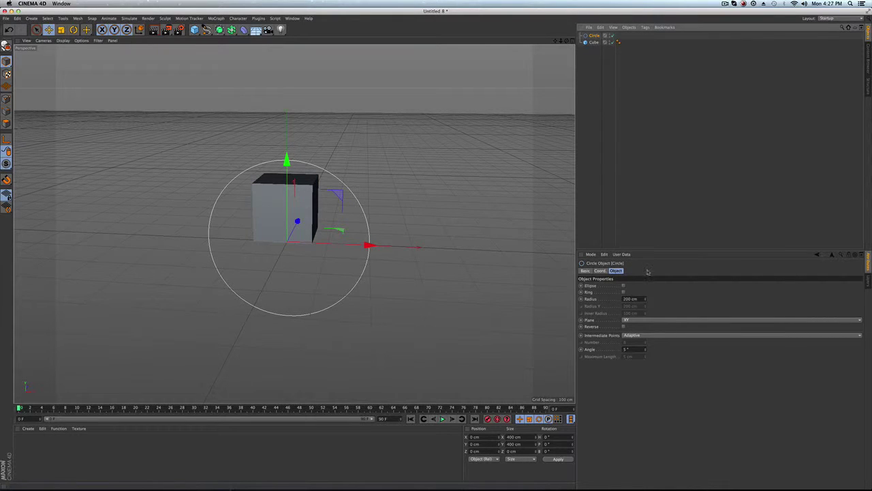
click(634, 320)
click(634, 344)
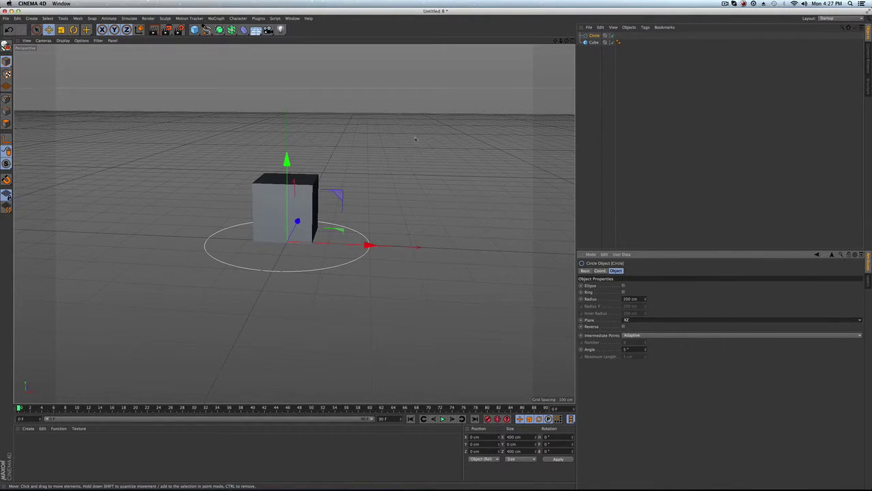
Scale the circle spline up to about 1214 cm across and raise it to a Y position of about 100 cm.
key(t)
drag(415, 139, 423, 174)
key(e)
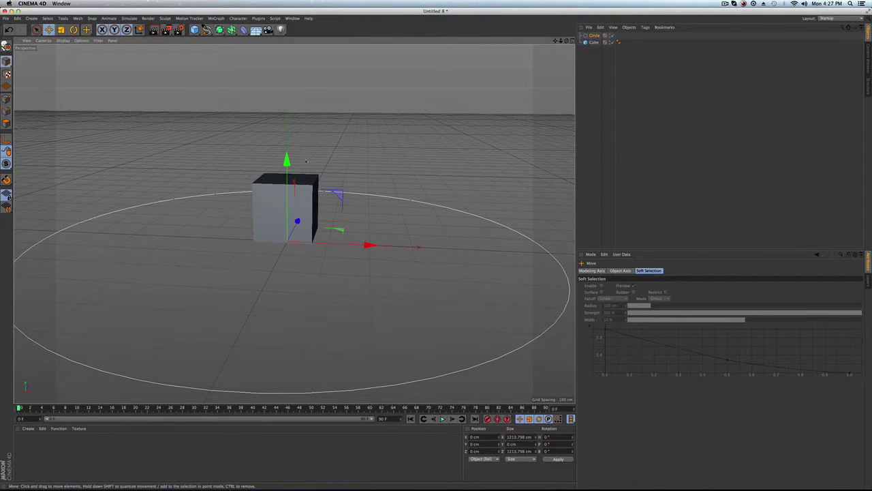
drag(286, 159, 286, 119)
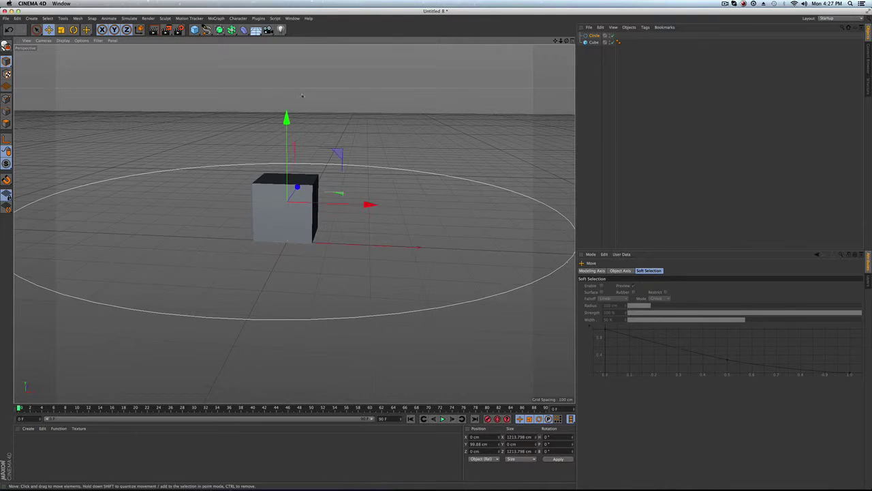
Add a standard camera to the scene and look through it in the viewport.
click(268, 29)
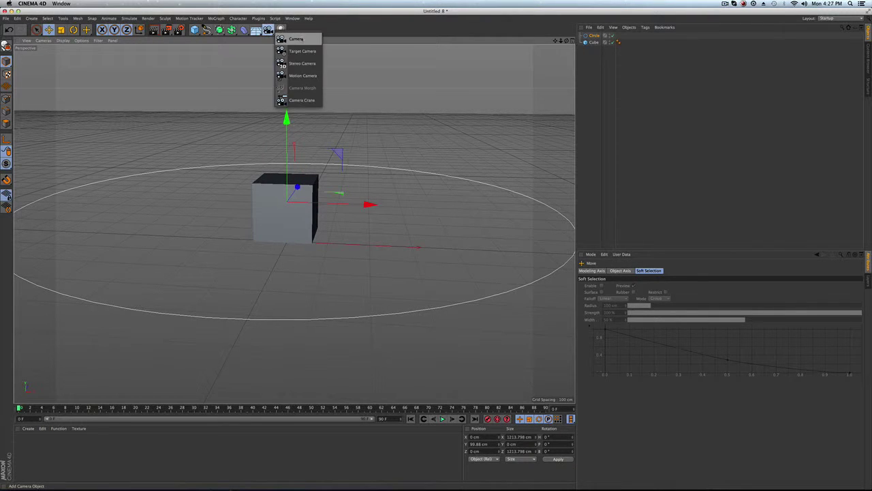
click(289, 39)
click(616, 36)
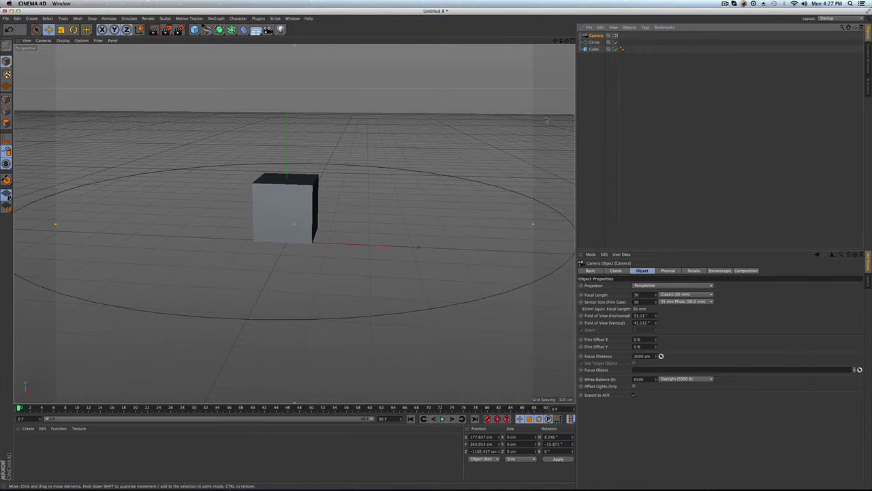
click(644, 28)
mouse_move(688, 37)
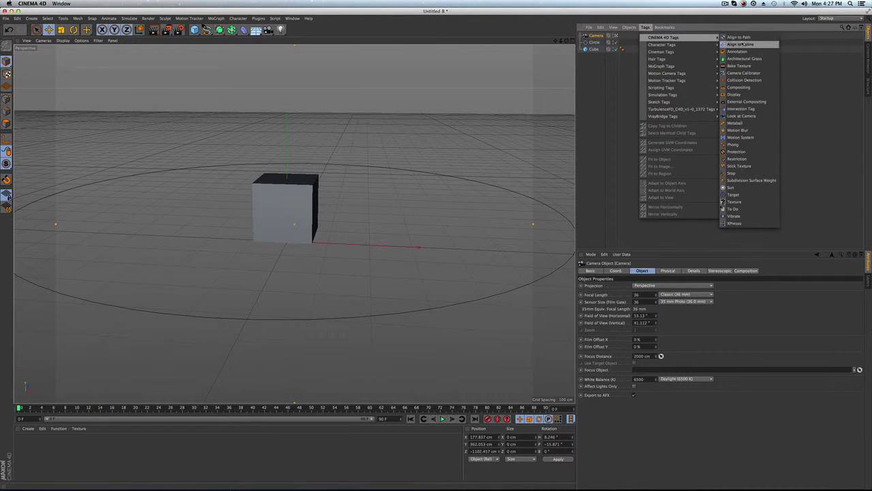
click(741, 38)
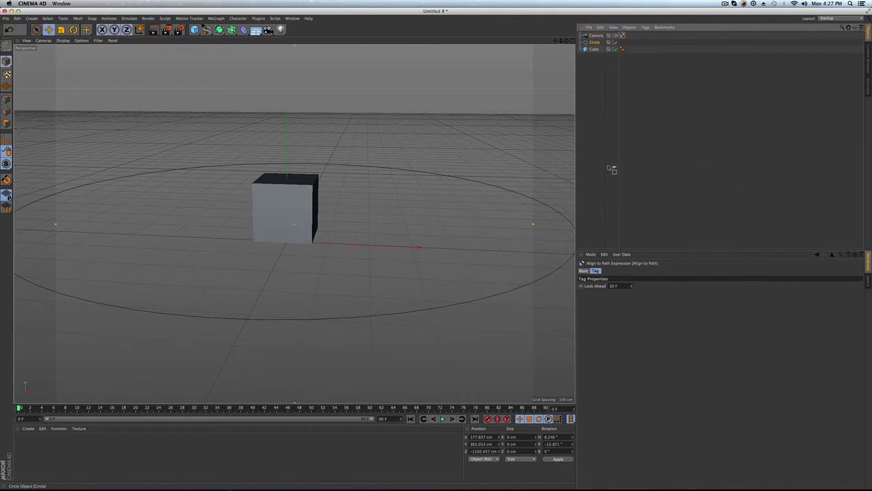
click(622, 36)
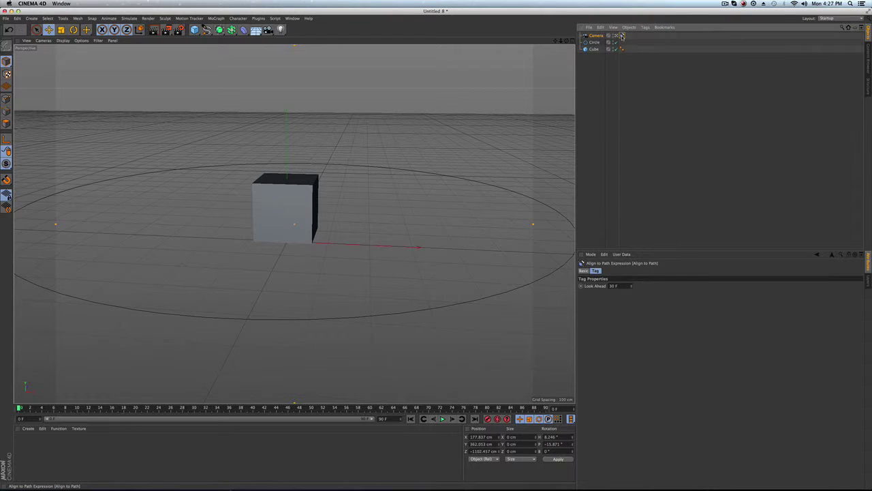
key(Delete)
Add an Align to Spline tag to the camera and assign the circle as its spline path.
click(602, 36)
click(651, 28)
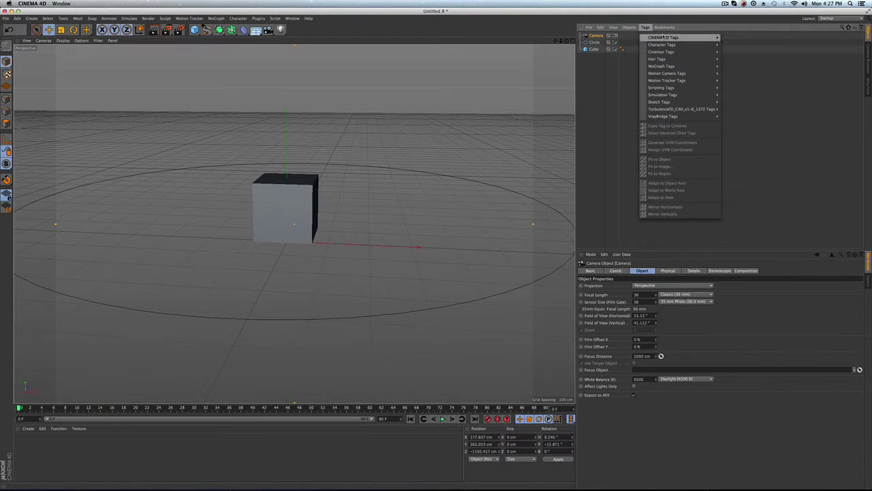
mouse_move(675, 38)
click(745, 45)
drag(595, 42, 616, 288)
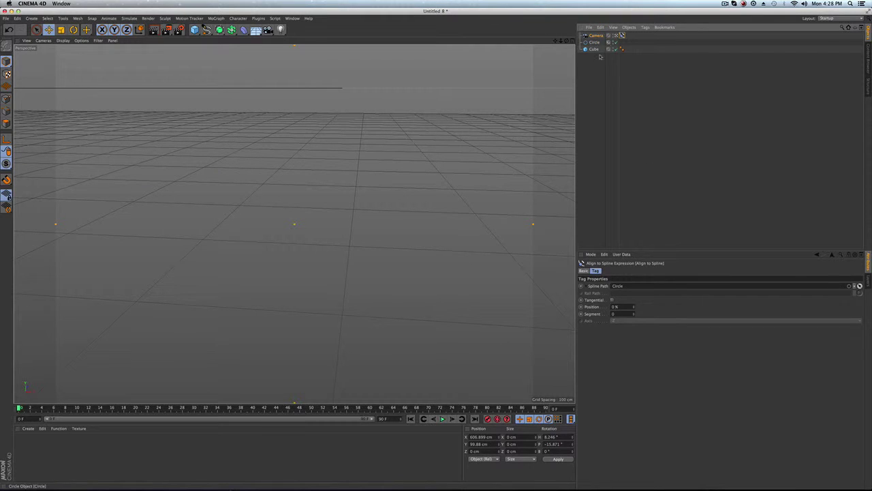
Add a Target tag to the camera and assign the cube as its target object.
click(646, 221)
click(595, 35)
click(644, 28)
mouse_move(672, 39)
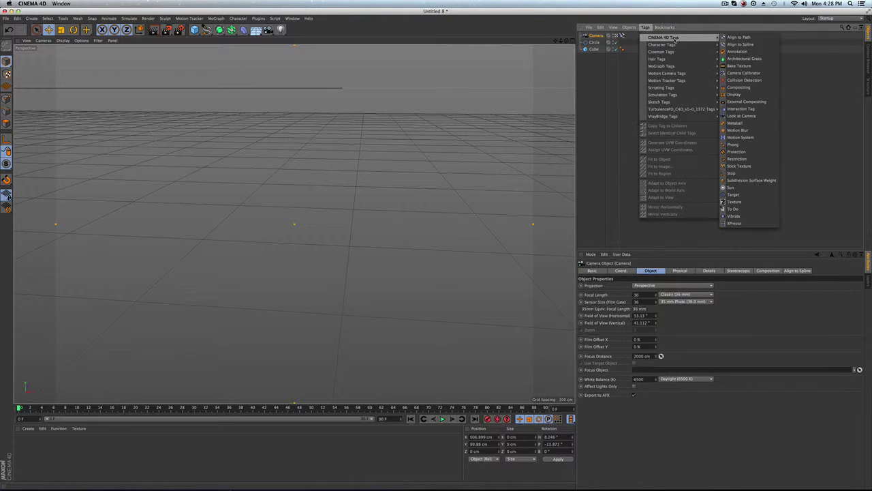
click(733, 194)
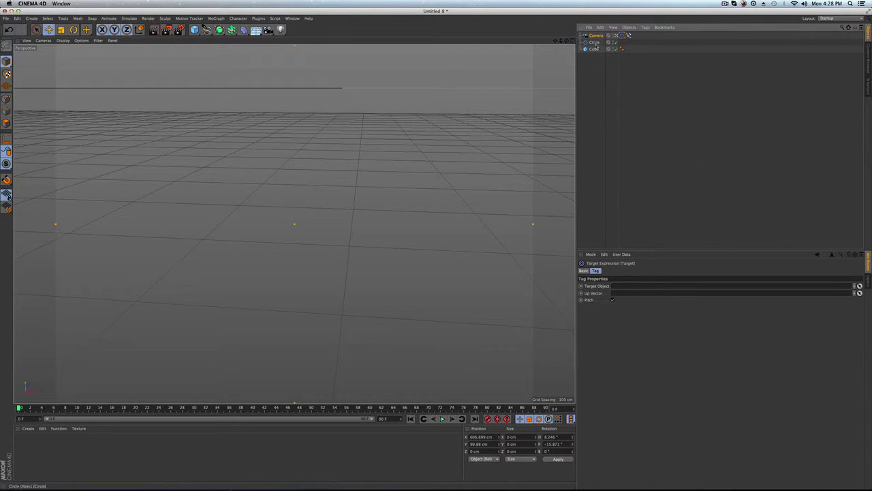
drag(595, 50, 615, 235)
drag(623, 287, 623, 286)
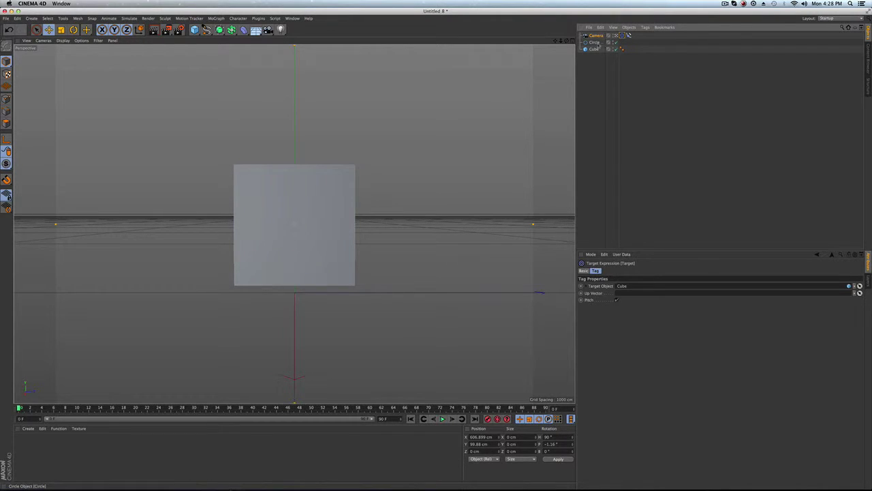
Raise the circle spline to a Y position of about 204 cm so the camera looks down at the cube.
click(594, 42)
drag(294, 130, 240, 60)
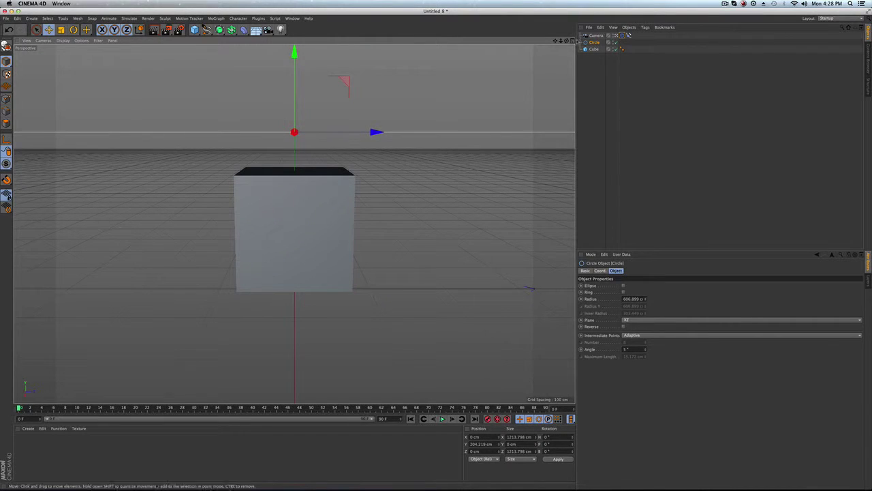
Keyframe the Align to Spline tag's position from 0% at frame 0 to 100% at frame 90.
click(629, 35)
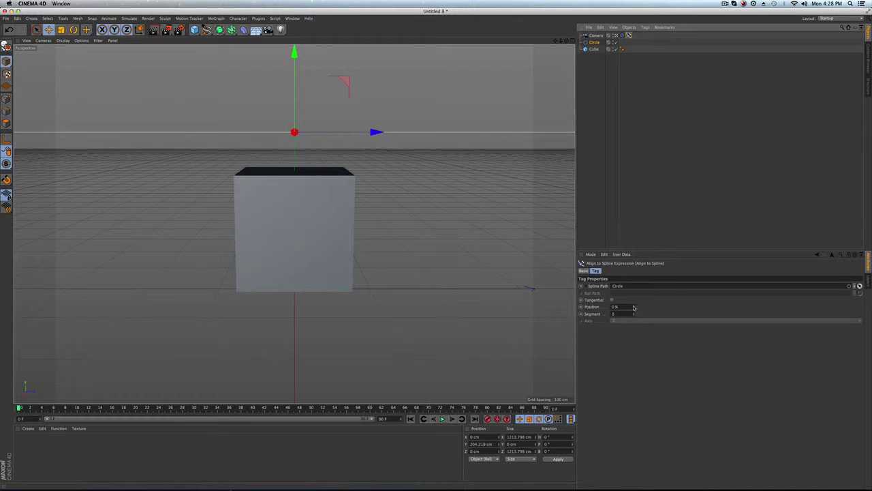
drag(634, 308, 704, 309)
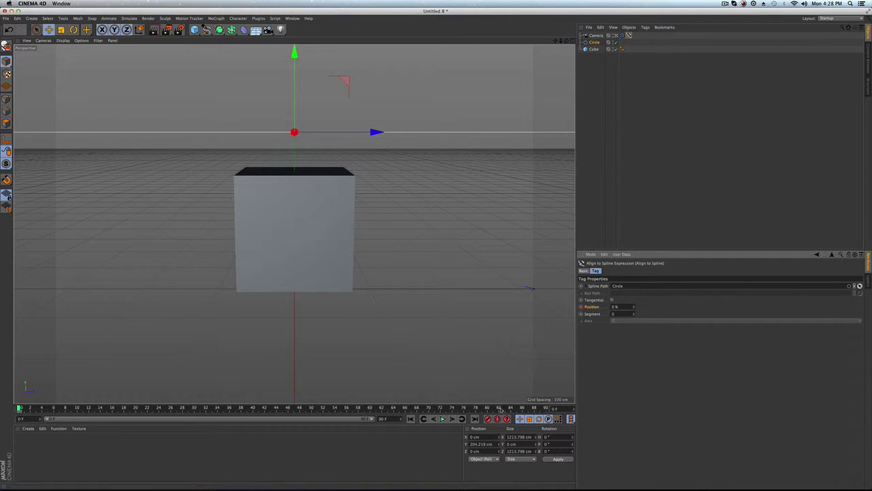
click(546, 408)
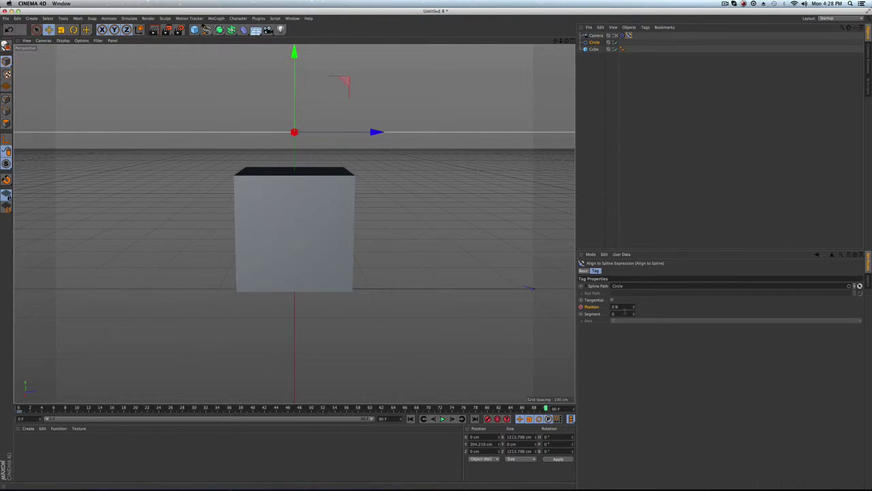
drag(633, 306, 715, 307)
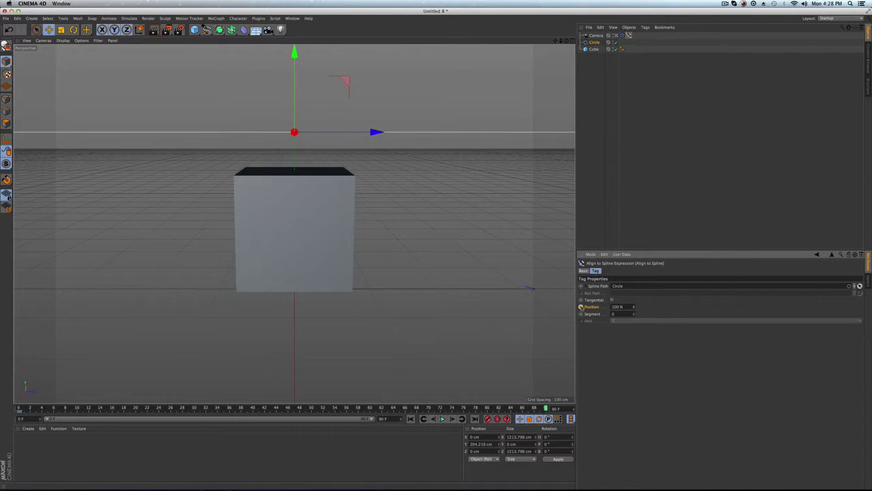
Play the camera animation from the first frame, stop it and return to frame 0.
click(411, 419)
click(443, 419)
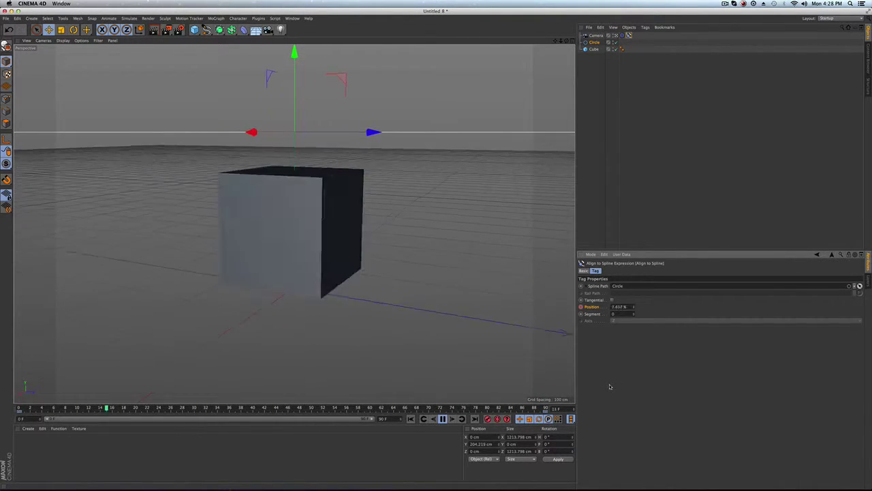
click(442, 419)
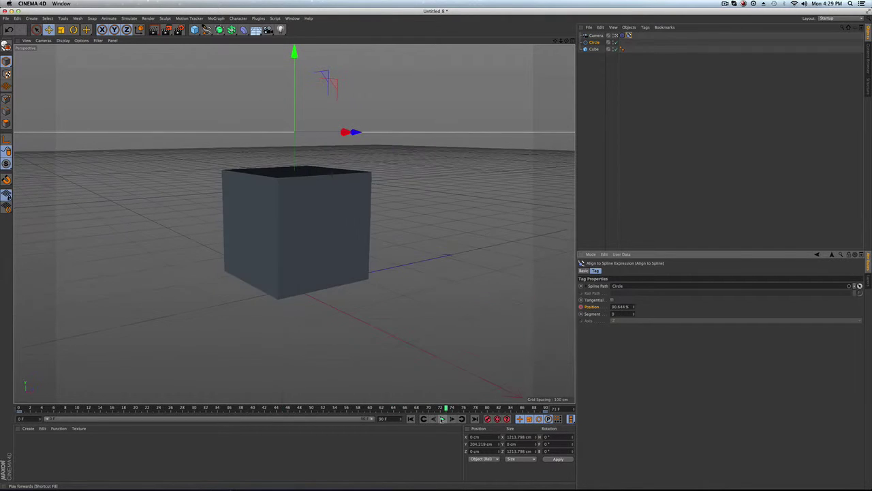
click(410, 419)
Delete the circle spline from the scene.
click(595, 114)
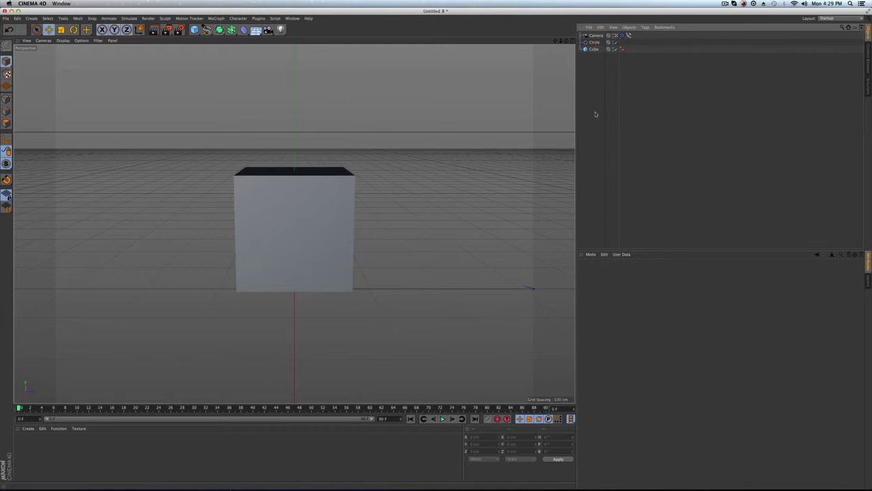
click(595, 42)
key(Delete)
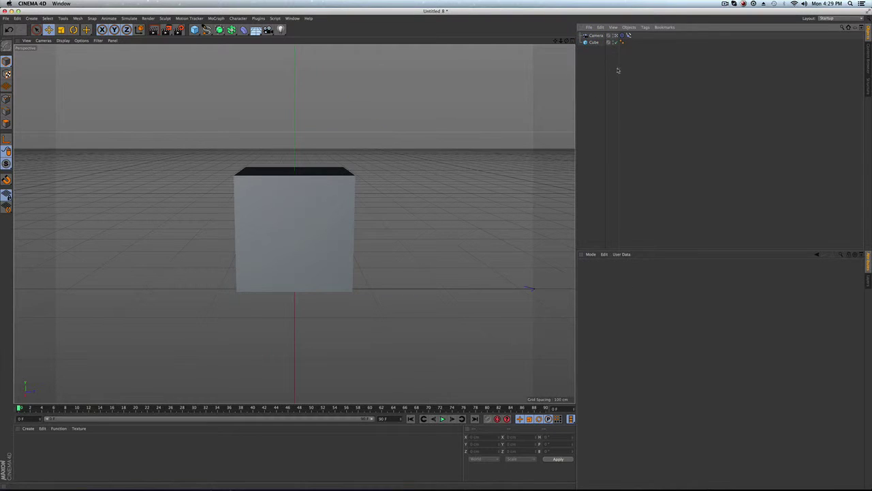
Add a helix spline and set its plane to XZ.
click(207, 29)
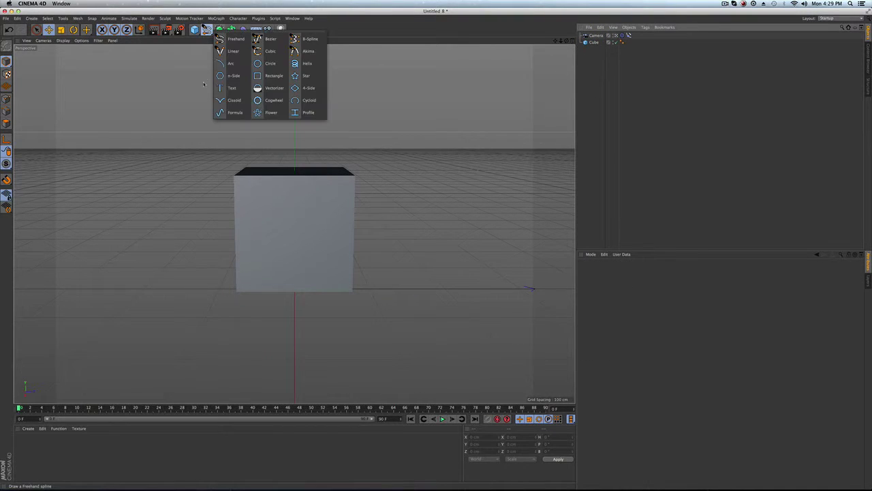
click(305, 63)
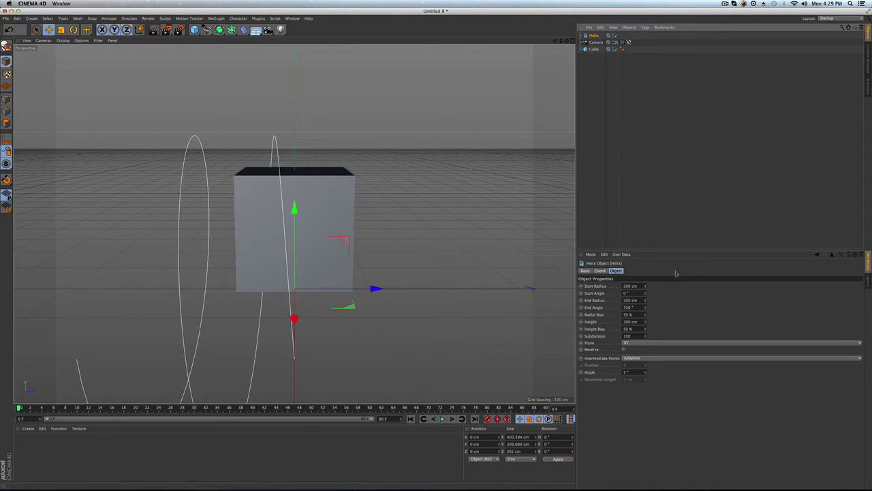
click(646, 342)
click(639, 366)
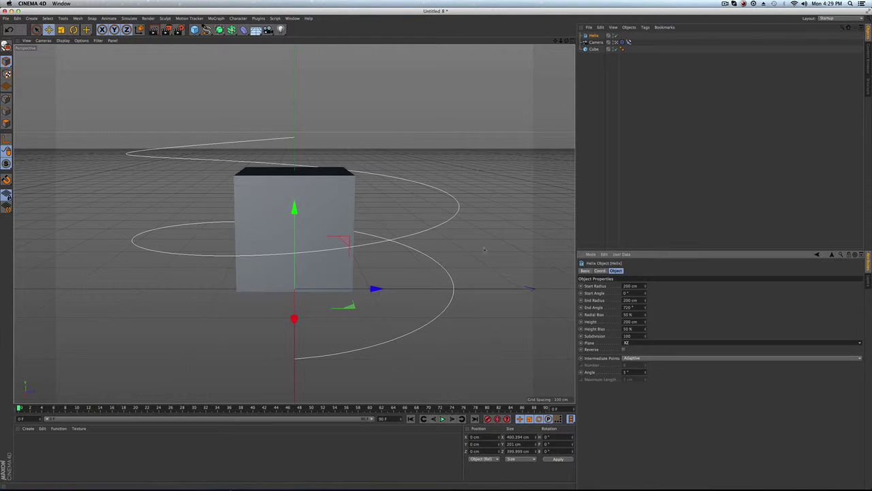
Scale the helix up uniformly to a radius and height of about 356 cm and show its object properties.
key(t)
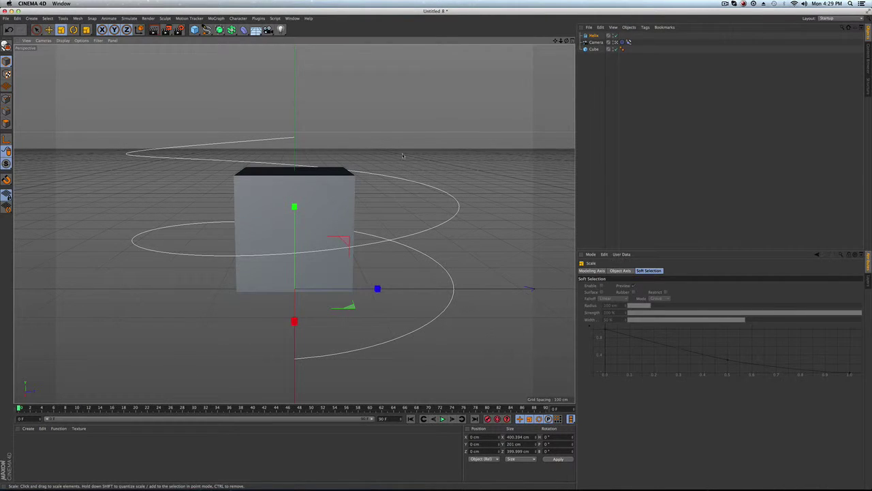
drag(406, 172, 396, 167)
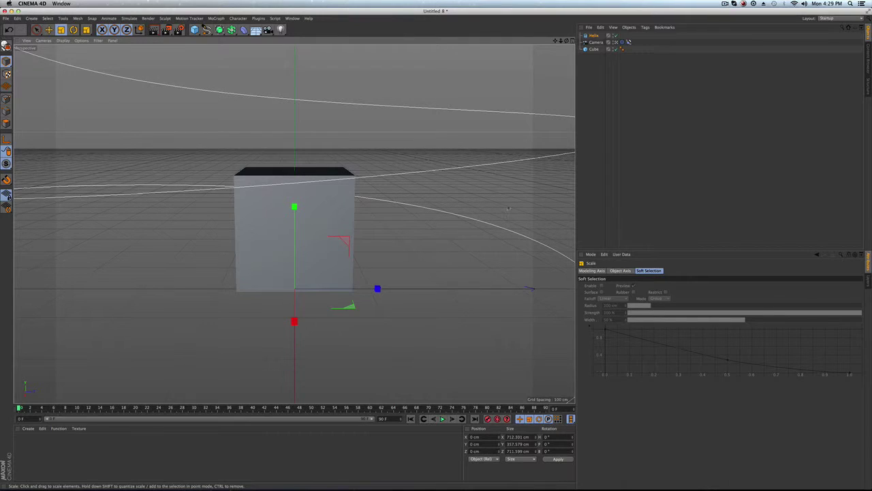
click(593, 35)
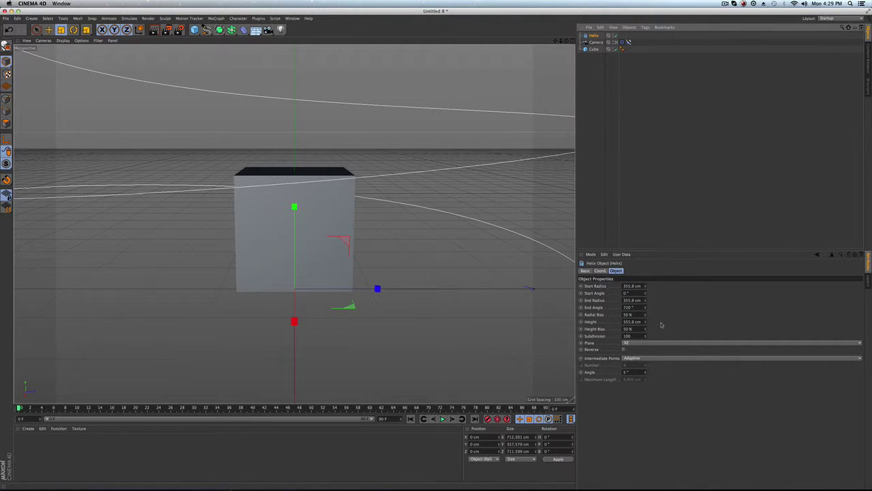
Reduce the helix height to about 182 cm.
drag(645, 324, 646, 384)
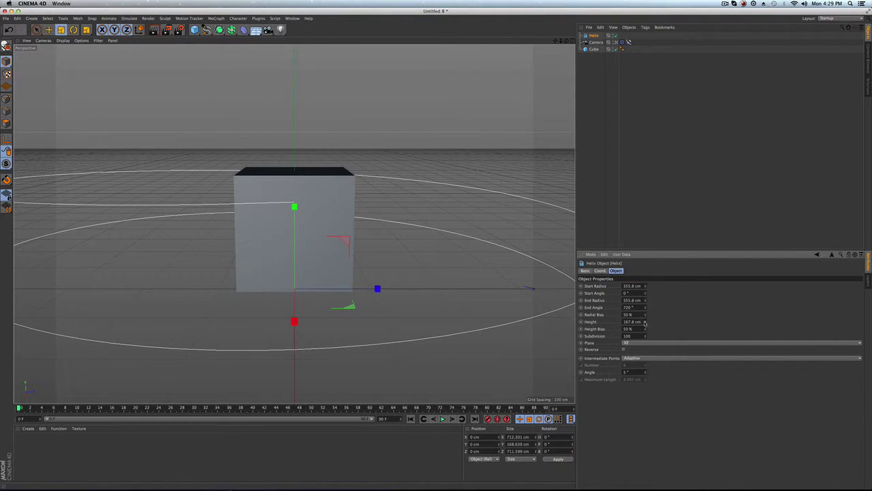
drag(645, 323, 645, 315)
click(627, 105)
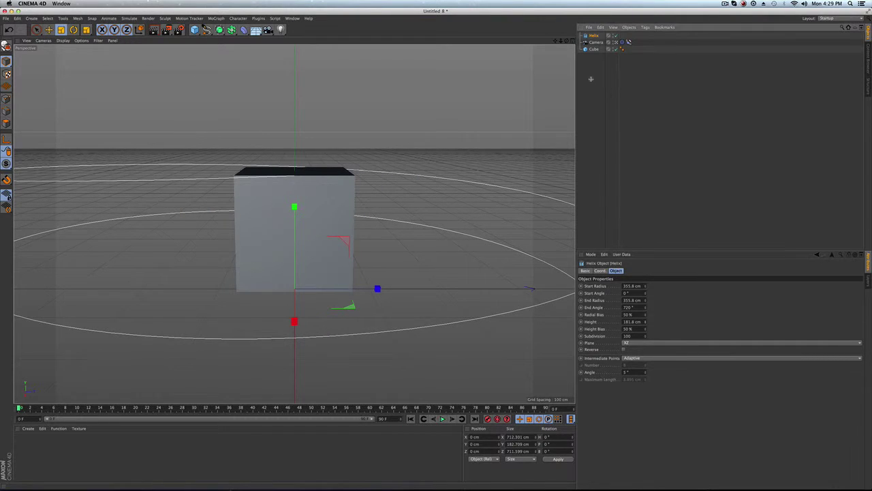
Assign the helix as the spline path in the camera's Align to Spline tag.
click(595, 42)
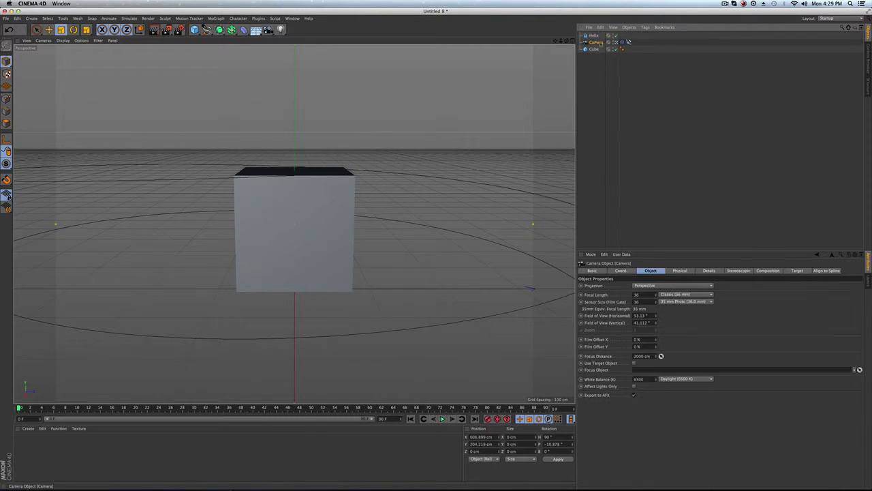
click(628, 42)
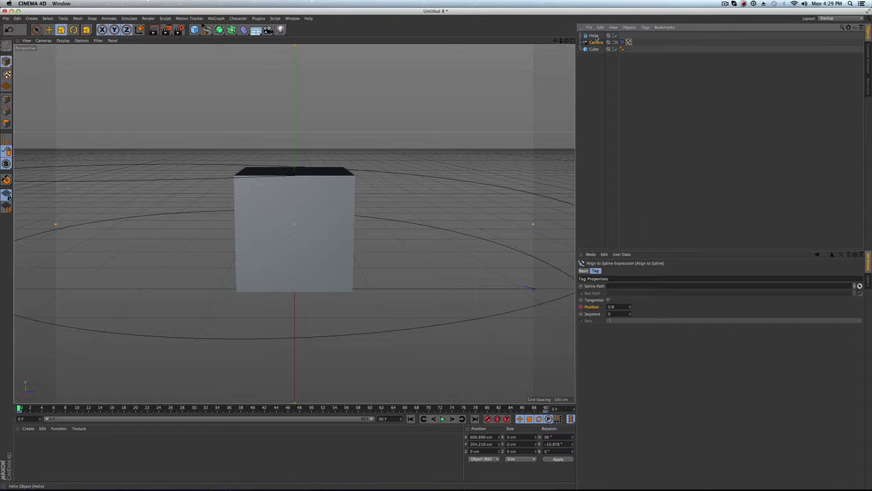
drag(595, 37, 617, 286)
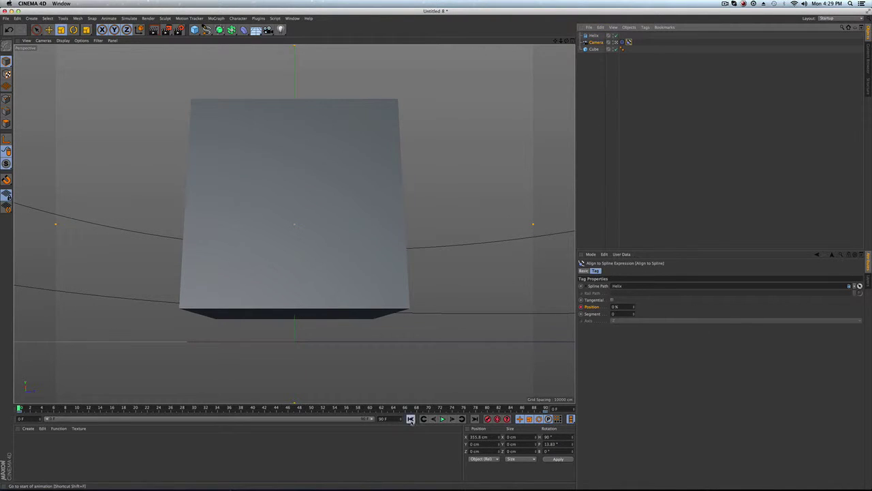
Play the camera's move along the helix, stop it and scrub the timeline back to frame 0.
click(442, 419)
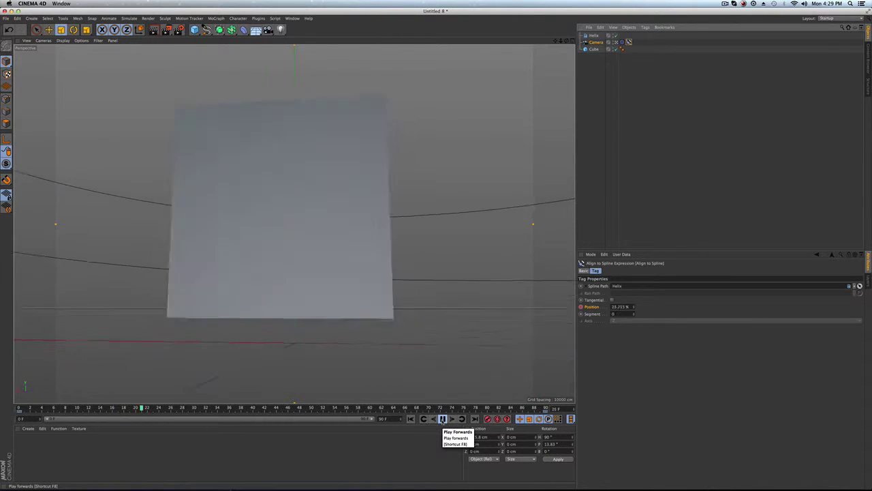
click(443, 420)
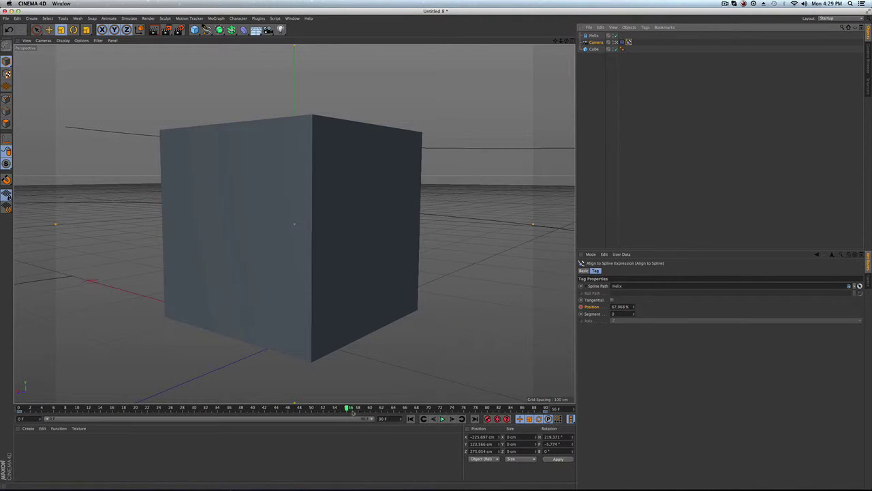
drag(353, 408, 19, 409)
click(546, 409)
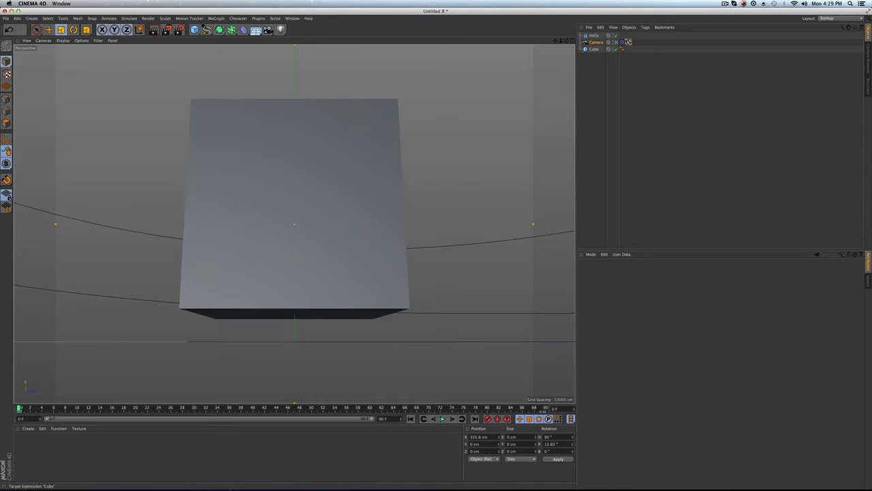
Set the camera's Align to Spline position keyframe at frame 90 to 38 % and preview the animation.
click(629, 41)
drag(633, 307, 634, 307)
drag(470, 407, 597, 407)
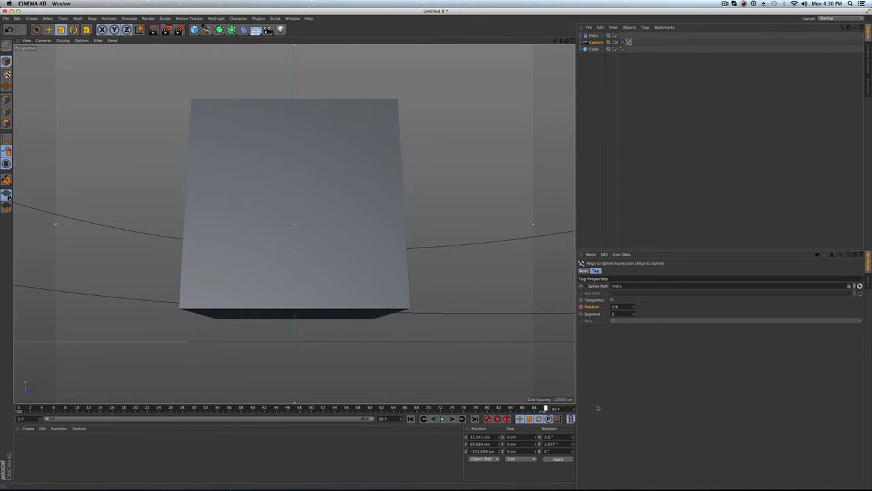
click(614, 307)
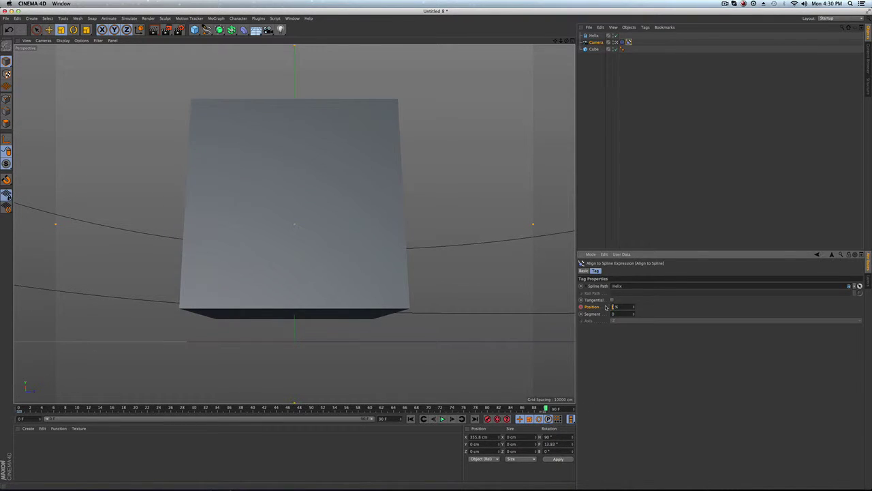
text(38)
key(Return)
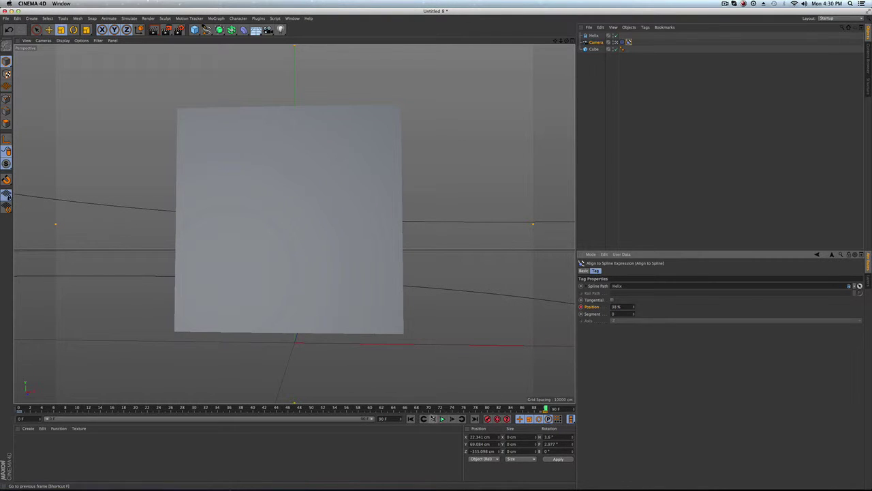
click(443, 419)
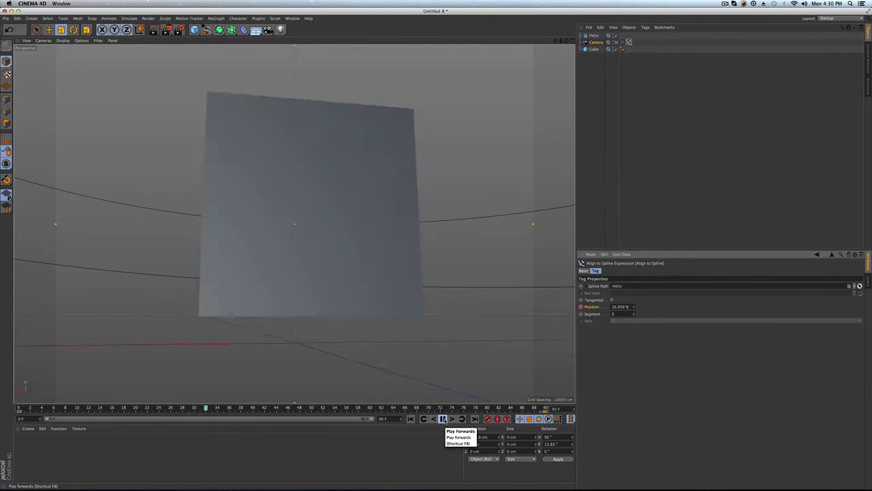
click(443, 419)
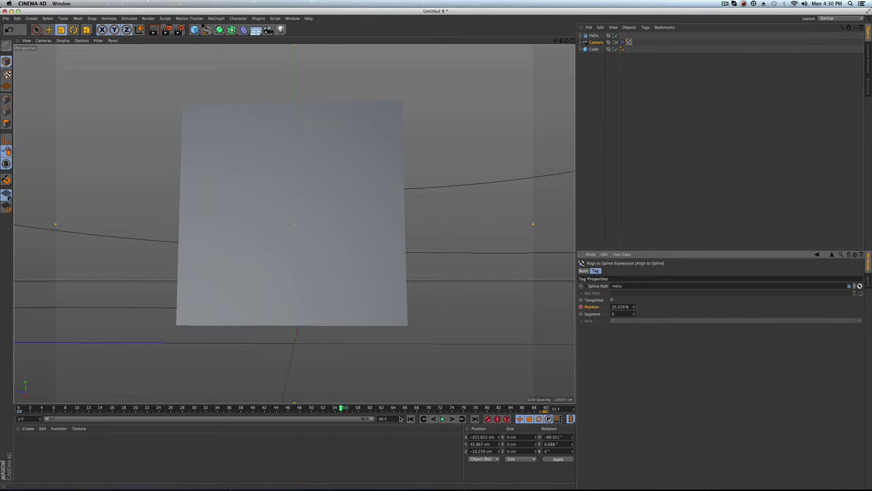
Slow the camera move by extending the timeline to about 289 frames and moving the 38 % keyframe to frame 217.
drag(401, 418, 367, 418)
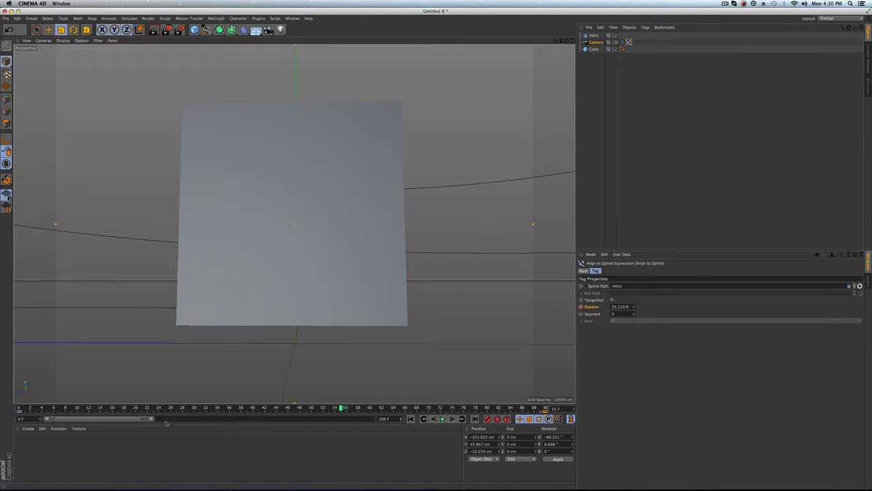
drag(150, 419, 375, 418)
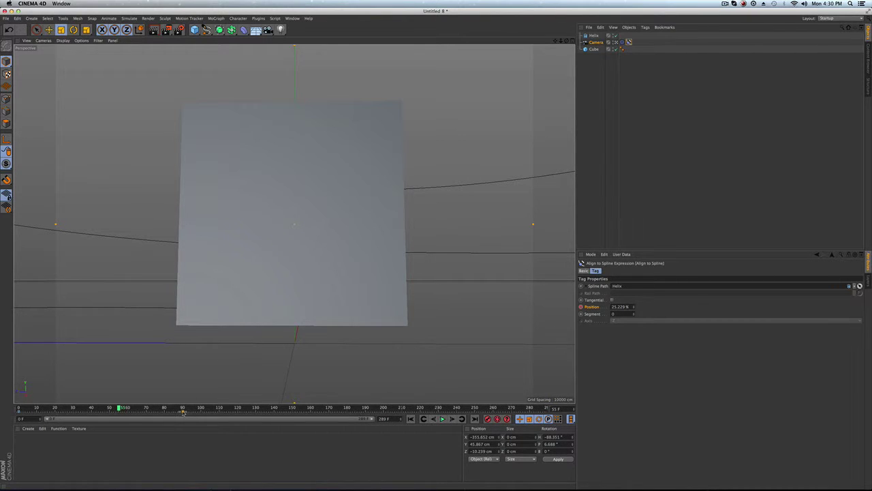
drag(185, 414, 414, 413)
click(443, 419)
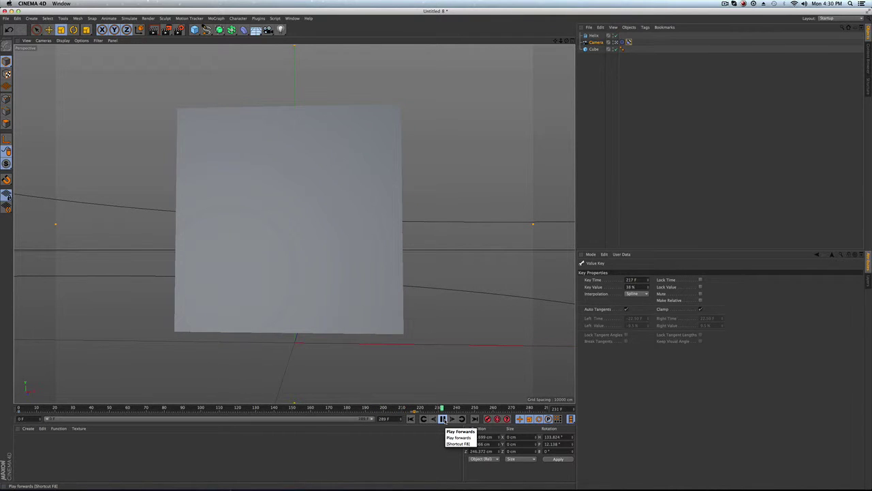
click(443, 419)
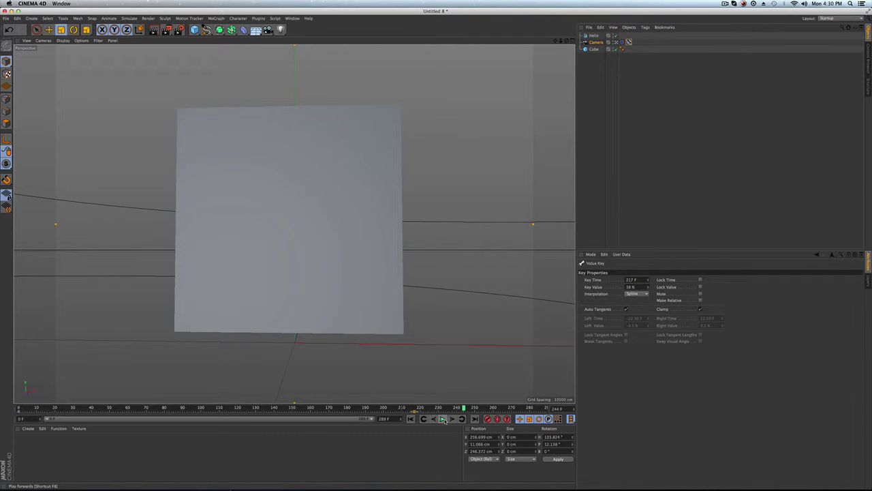
Close the current cube project without saving its changes.
click(6, 19)
click(17, 62)
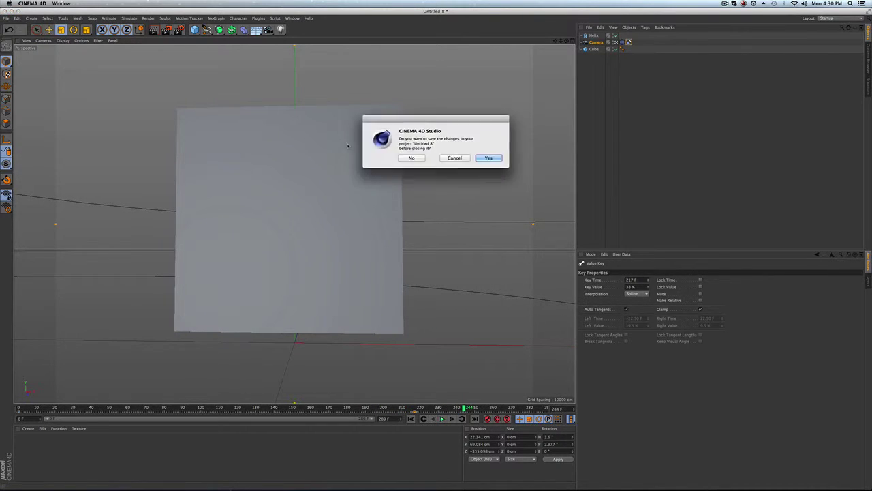
click(411, 157)
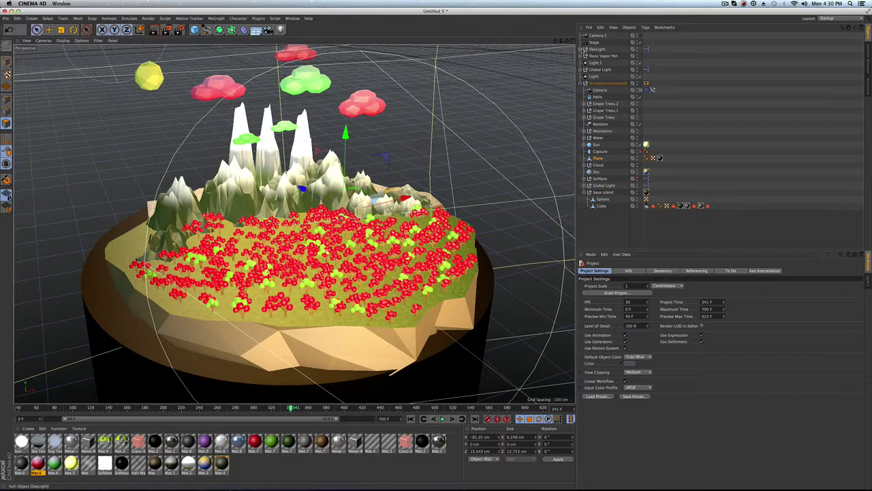
Show the object properties of the helix that guides the camera in the island scene.
click(598, 98)
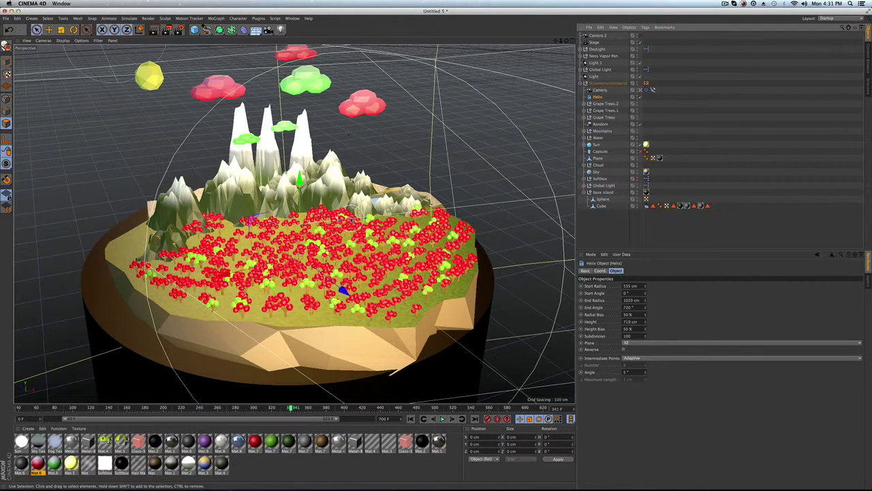
click(206, 30)
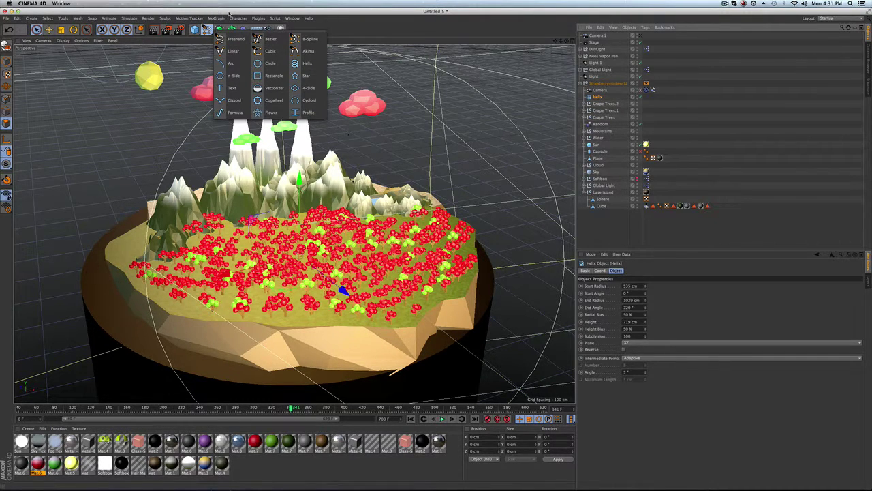
click(227, 14)
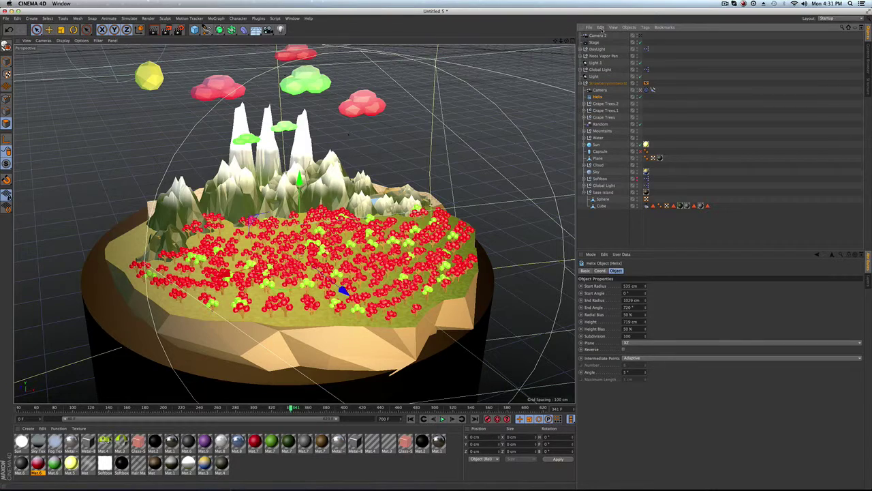
Draw a two-point linear spline about 317 cm long beside the island in the Top view.
key(F5)
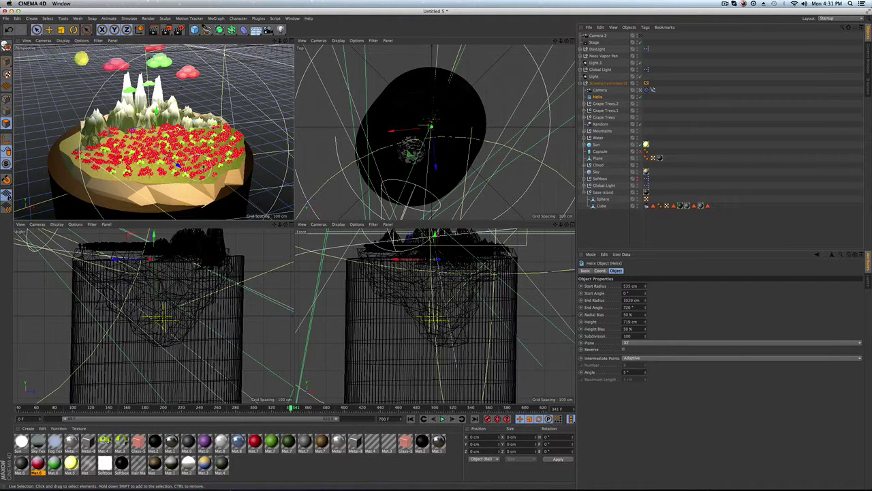
click(571, 41)
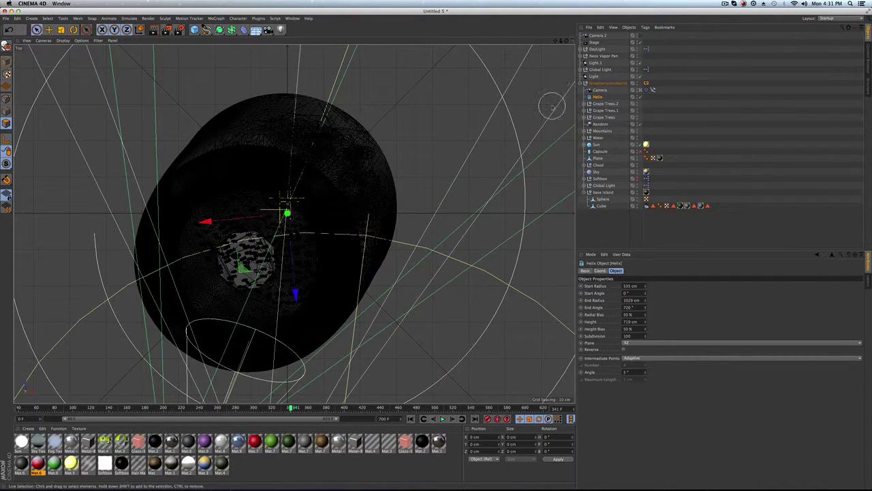
click(206, 30)
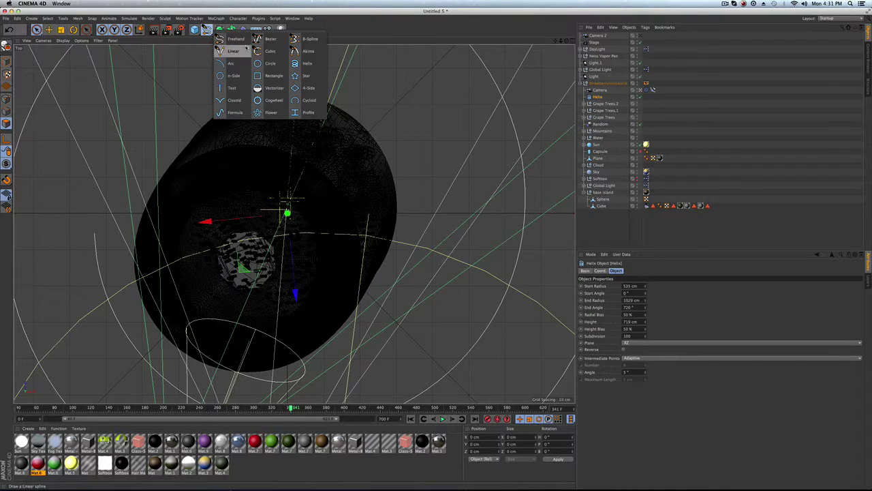
click(233, 51)
click(440, 218)
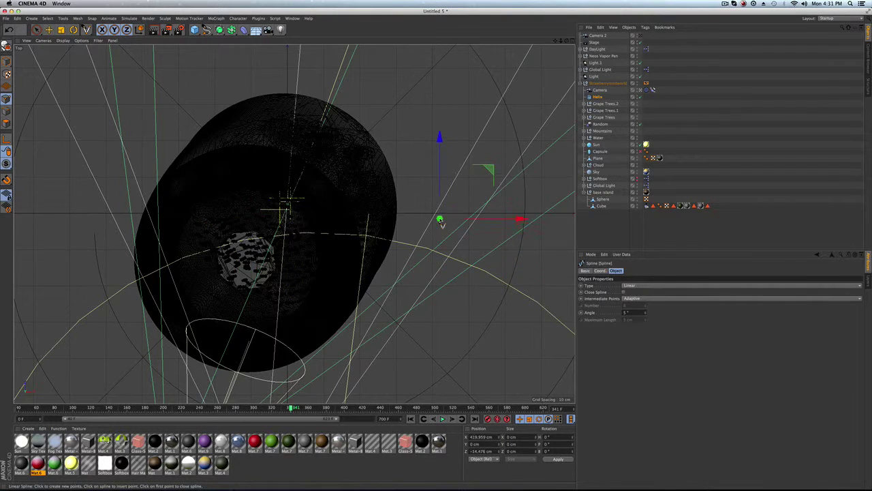
click(439, 106)
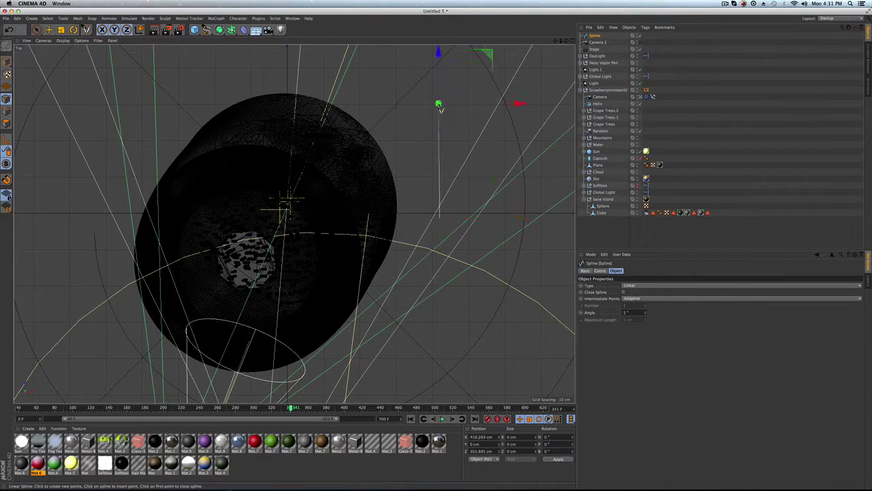
Try raising the linear spline's end point along Y in the perspective view by about 209 cm and about 240 cm, undoing each move.
middle_click(286, 198)
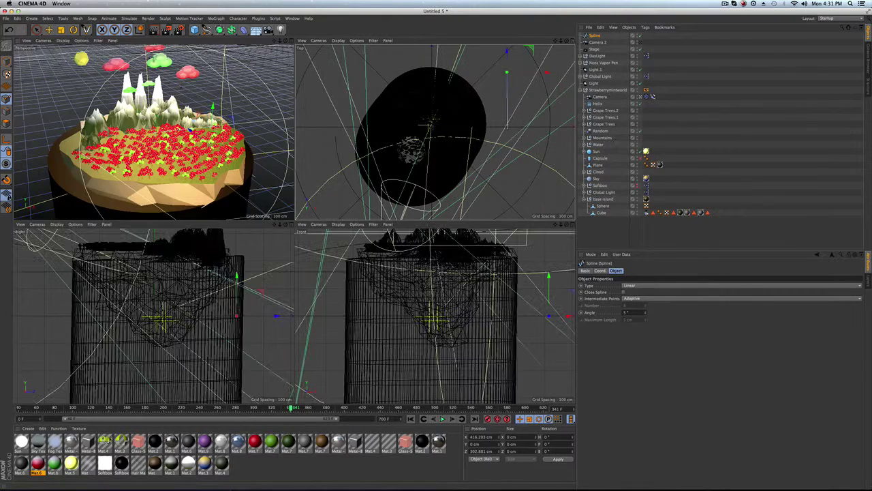
middle_click(281, 58)
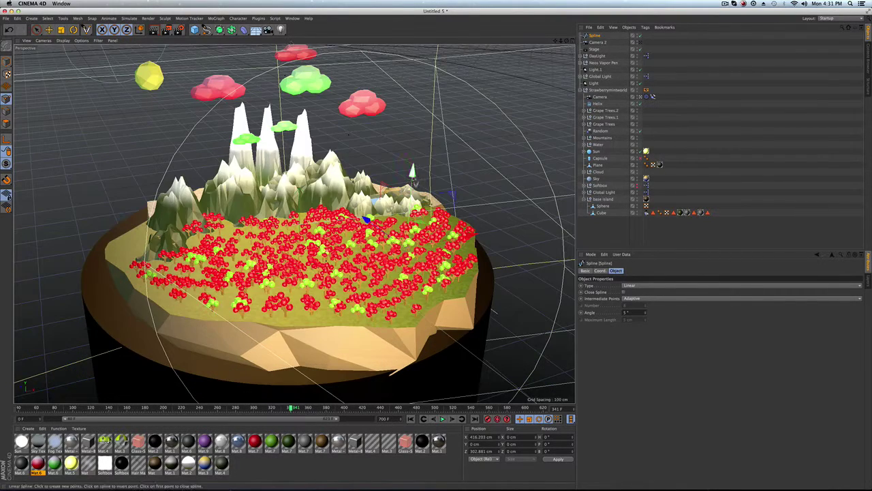
drag(412, 172, 413, 87)
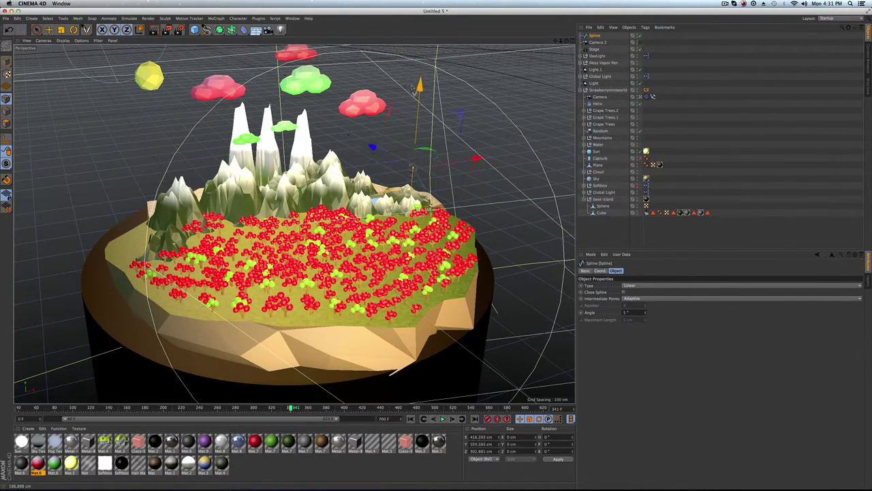
key(super+z)
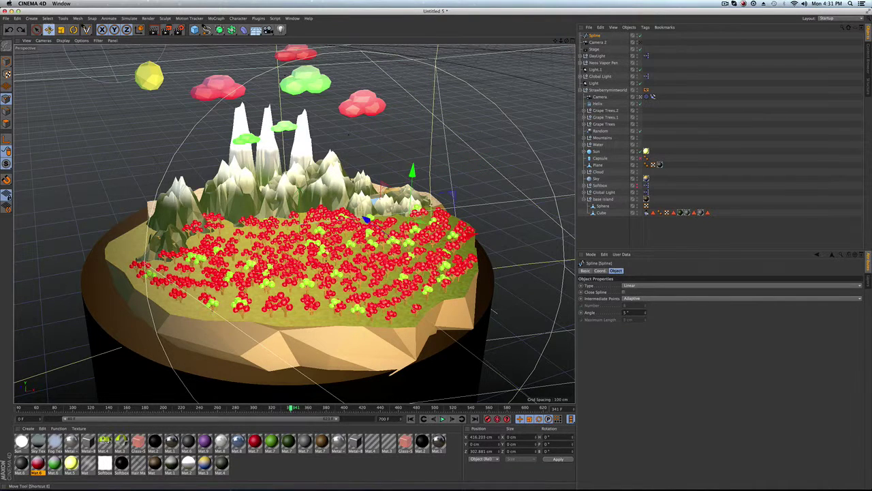
click(595, 35)
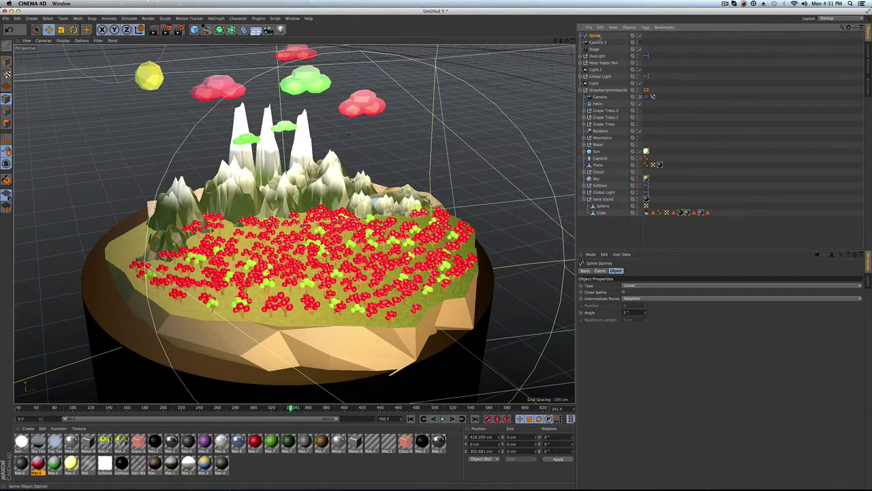
drag(413, 140, 411, 59)
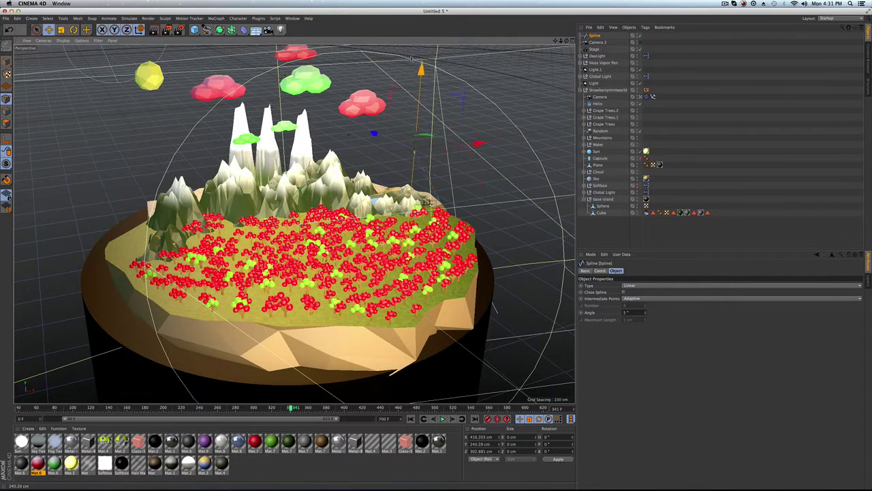
key(super+z)
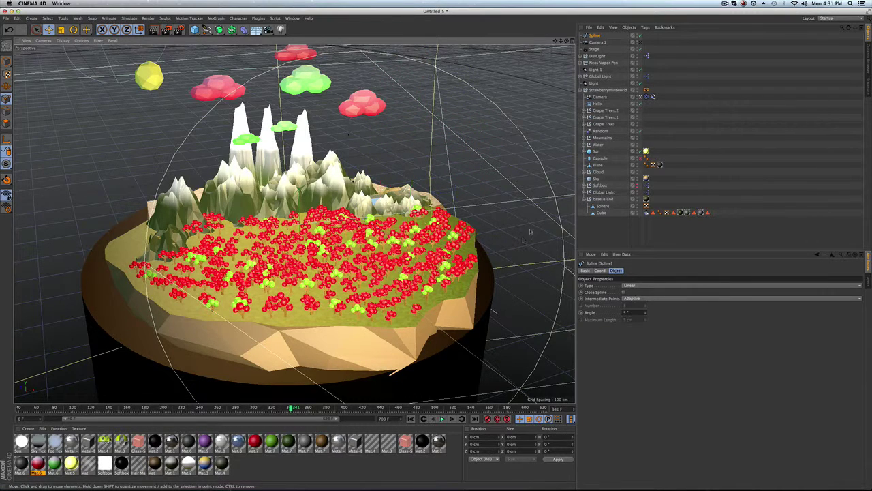
Raise the whole linear spline along Y to about 293 cm in Model mode and delete it from the scene.
click(595, 36)
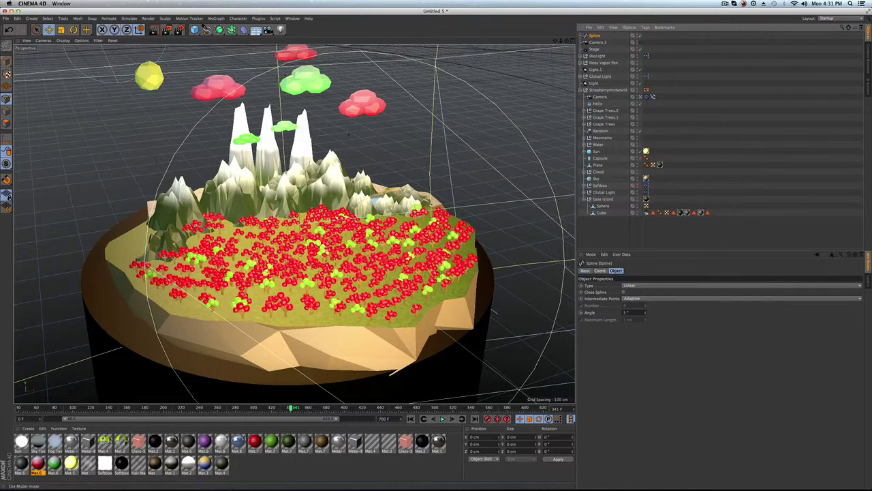
click(6, 61)
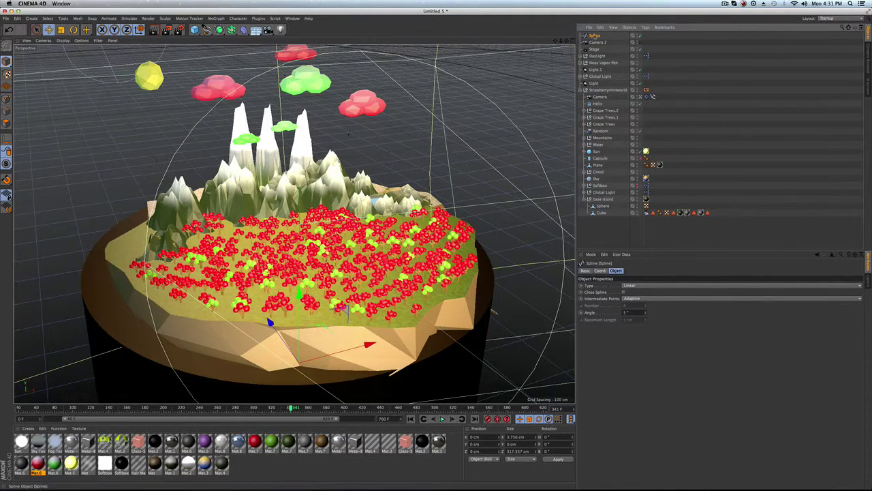
drag(299, 295, 298, 124)
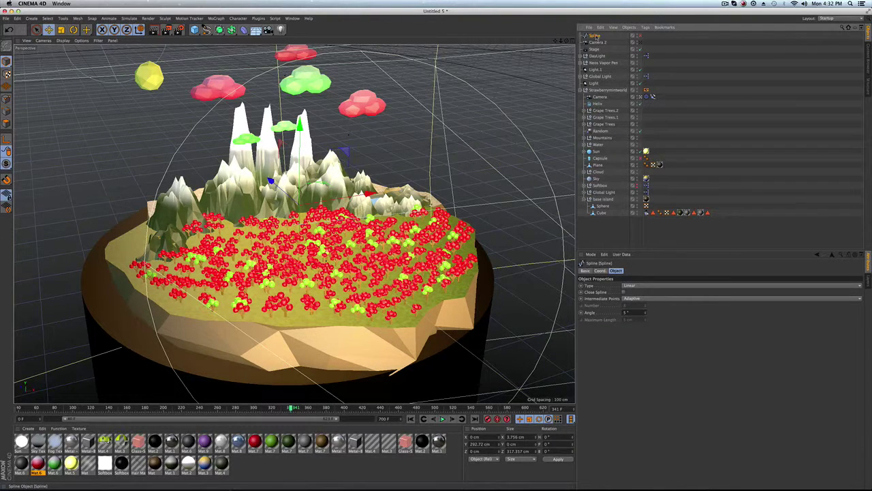
key(Delete)
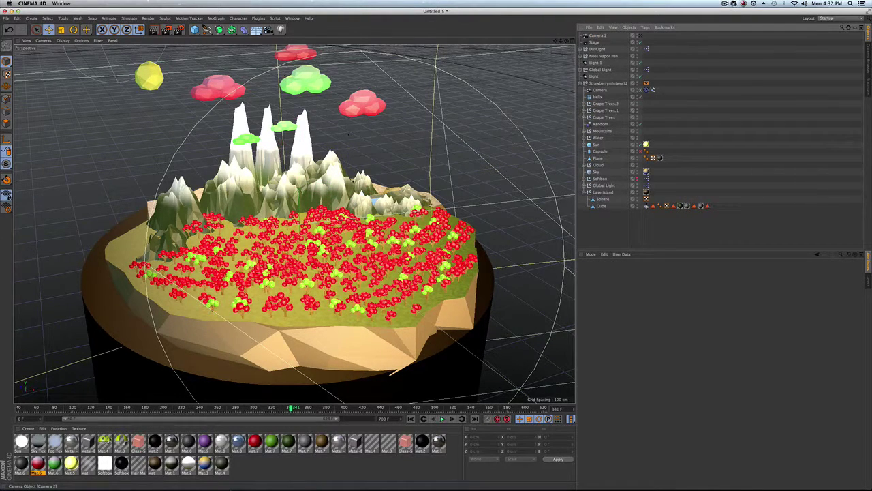
click(728, 5)
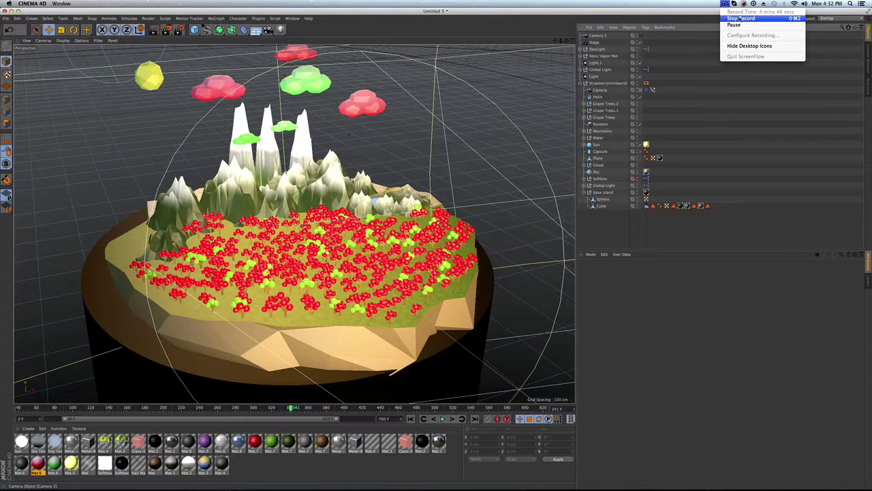